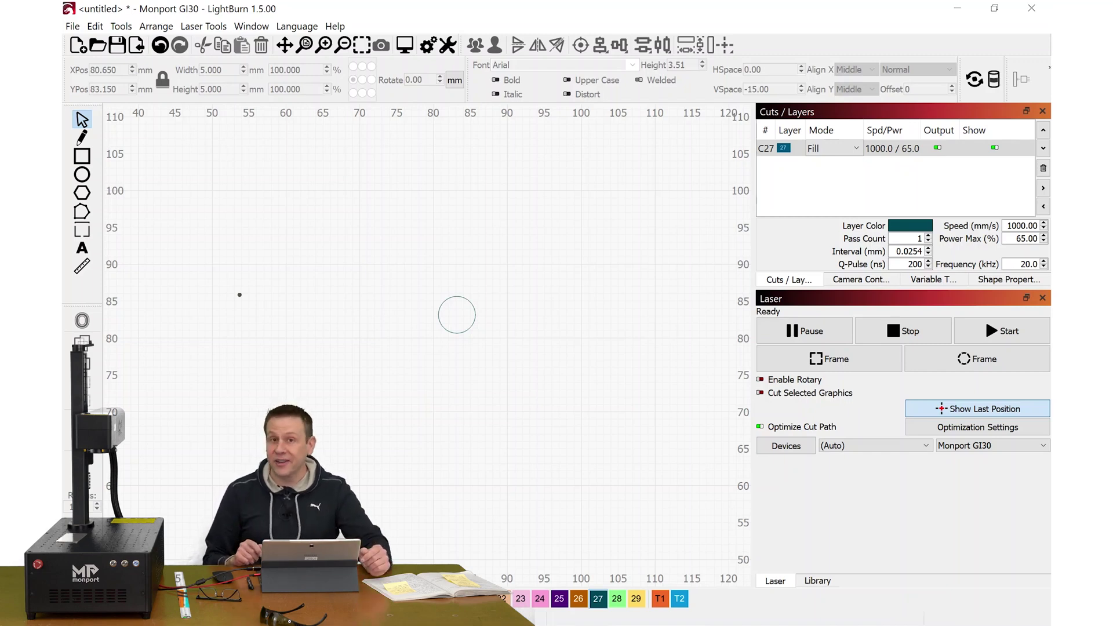
# Step: Delete the C27 circle from the canvas
pyautogui.press('Delete')
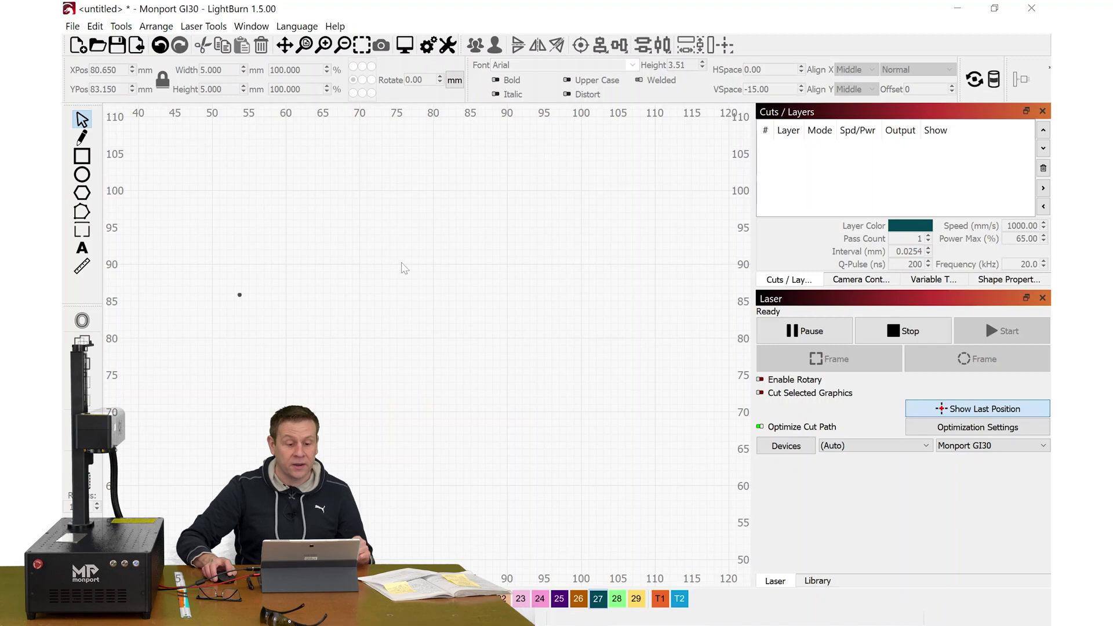
# Step: Bring up the Material Test Generator and the test squares' Fill cut settings
pyautogui.click(203, 26)
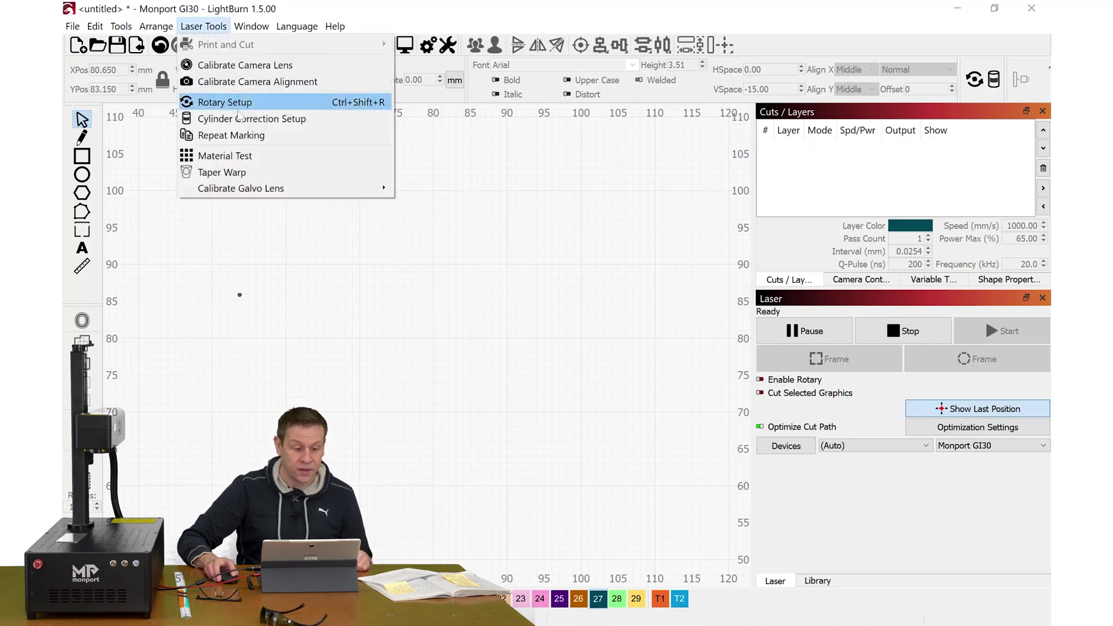
pyautogui.click(224, 156)
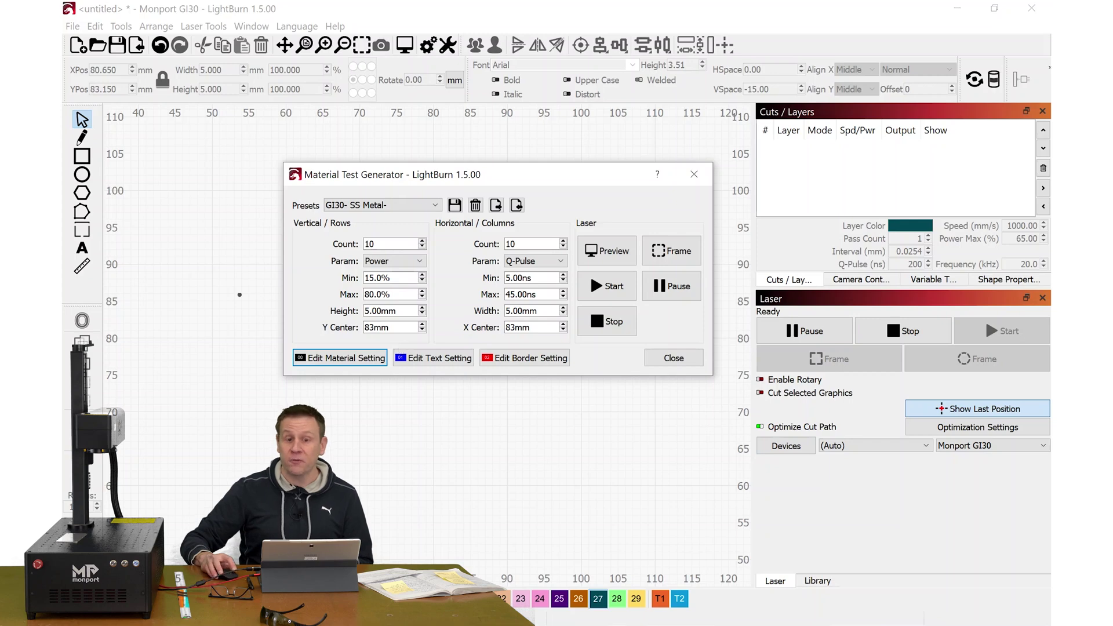
pyautogui.click(344, 357)
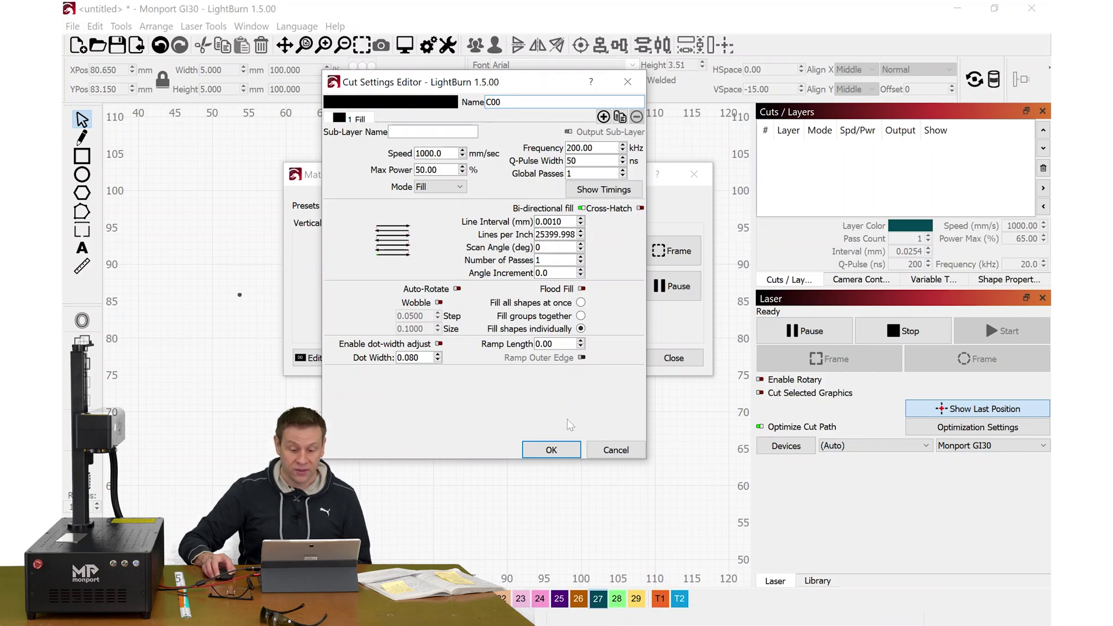
pyautogui.click(552, 450)
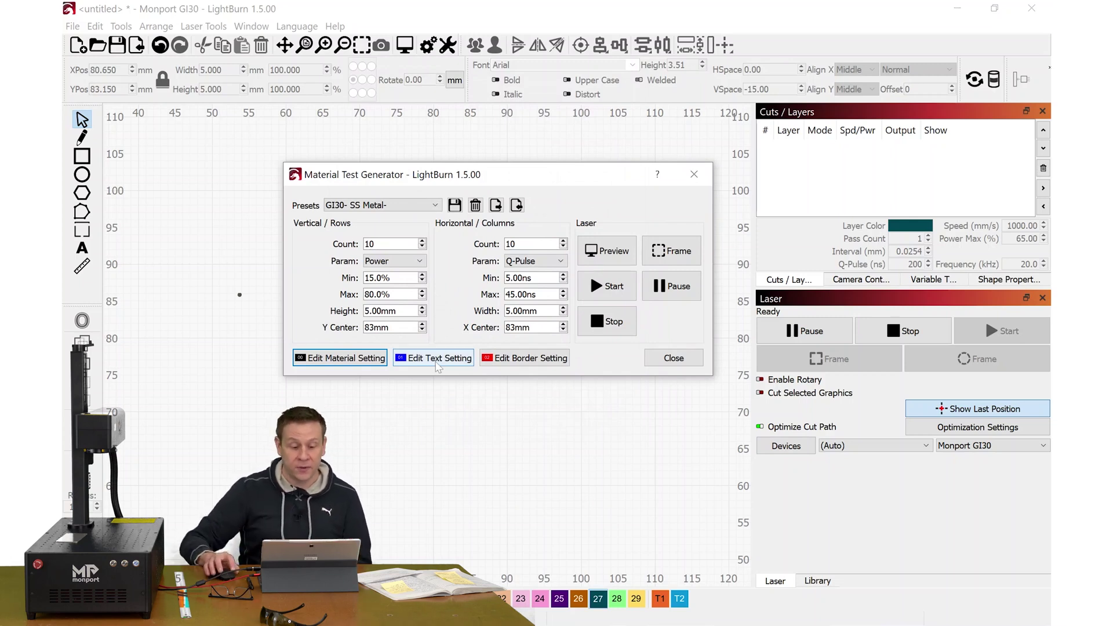
pyautogui.click(437, 359)
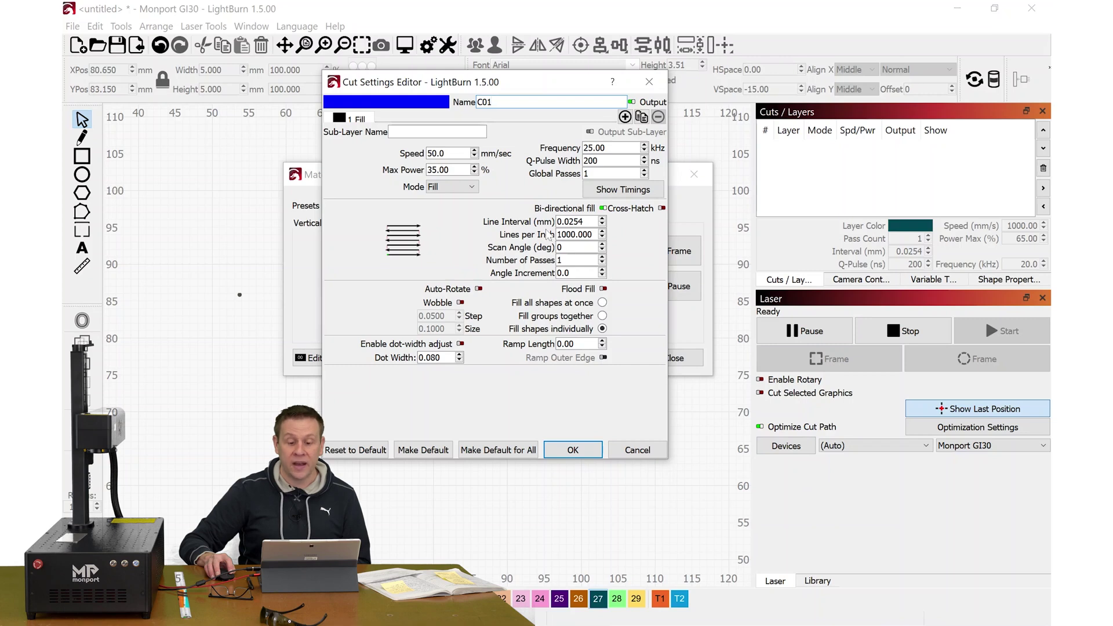
# Step: Apply 45° cross-hatching to the label text and preview the test grid
pyautogui.click(661, 209)
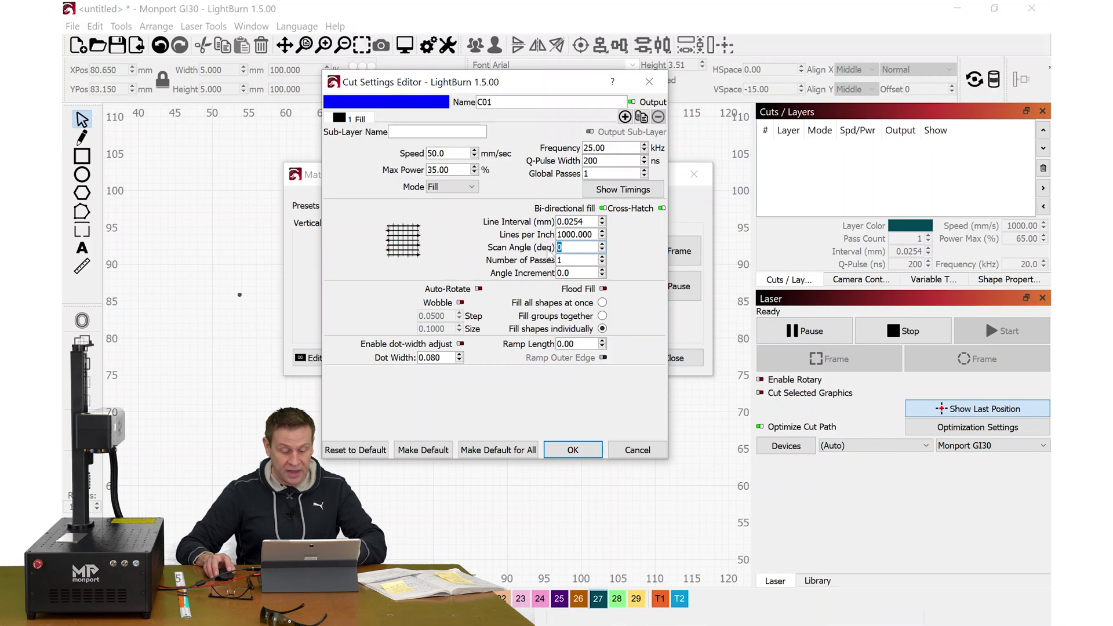
pyautogui.write('45')
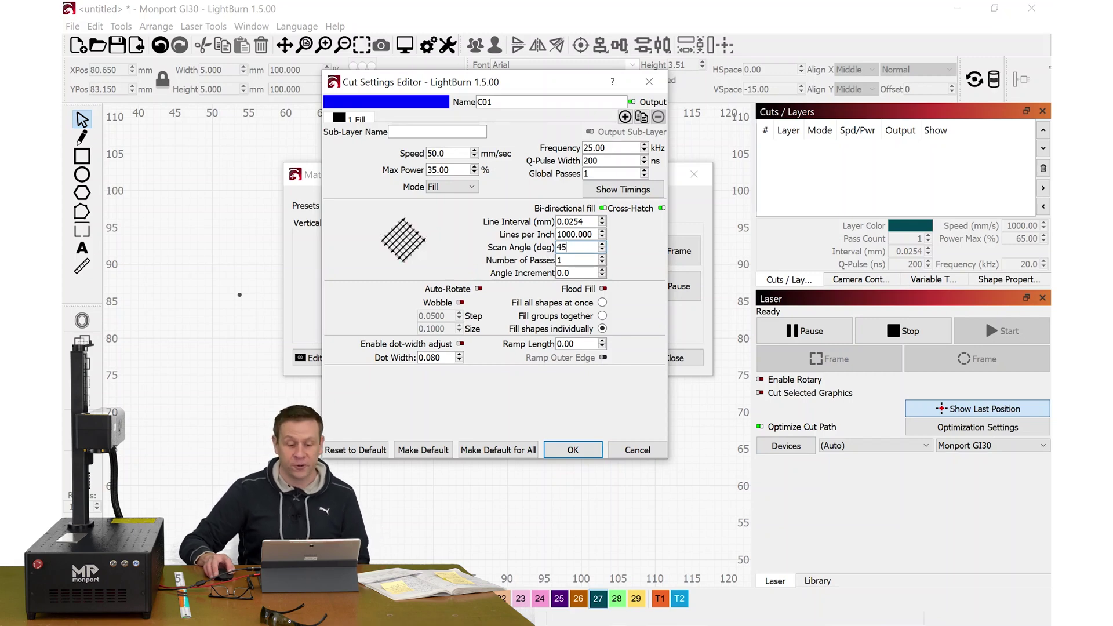
pyautogui.click(574, 450)
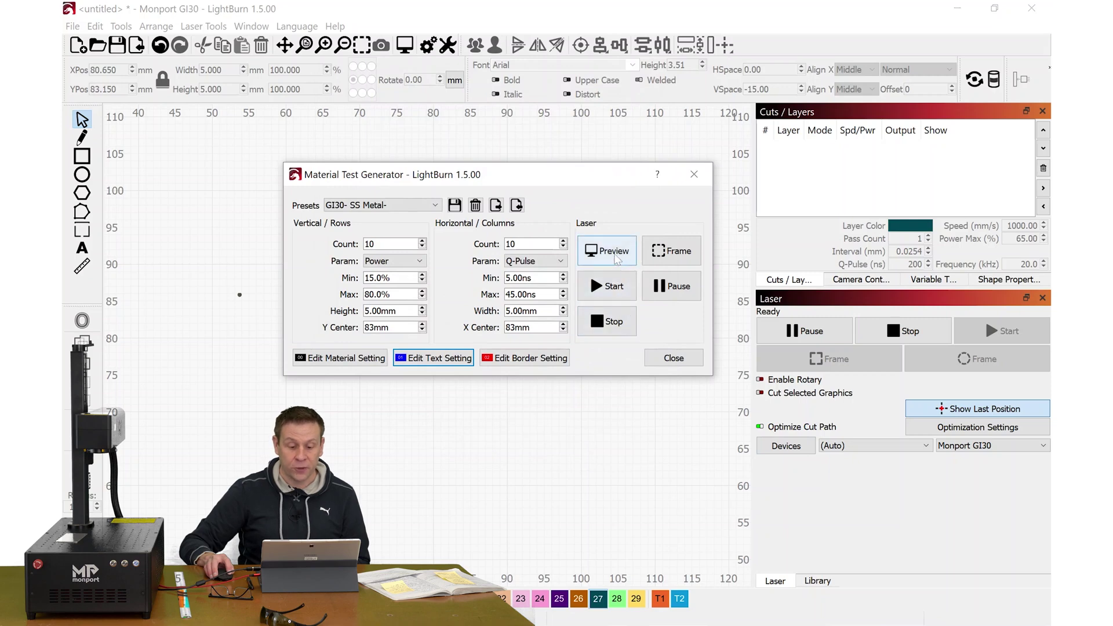
pyautogui.click(615, 257)
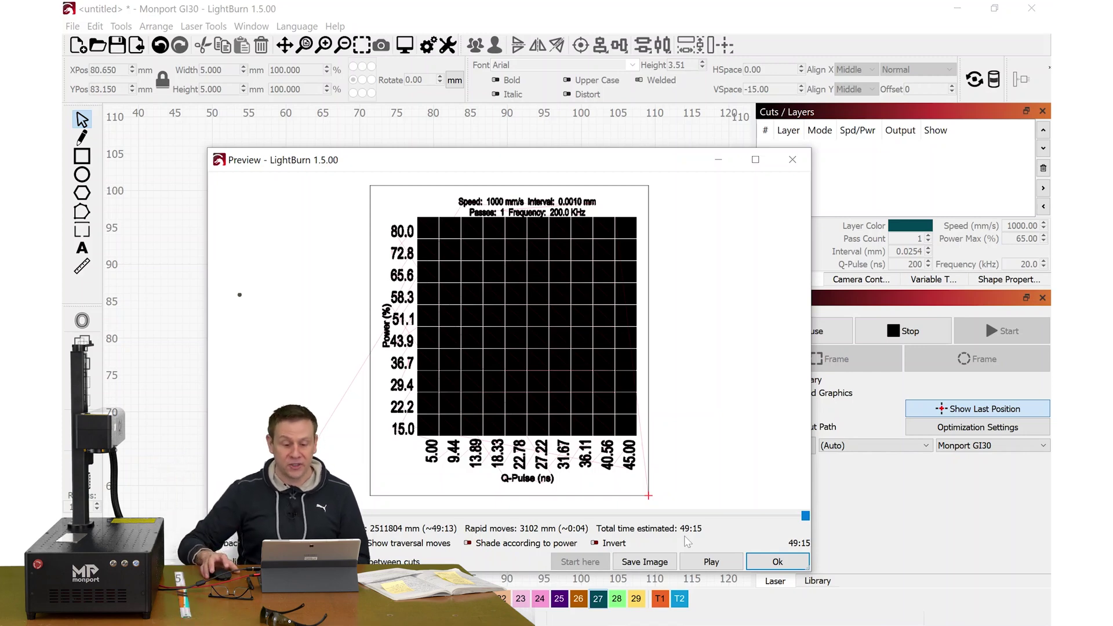
# Step: Close the power vs Q-pulse grid preview
pyautogui.press('Escape')
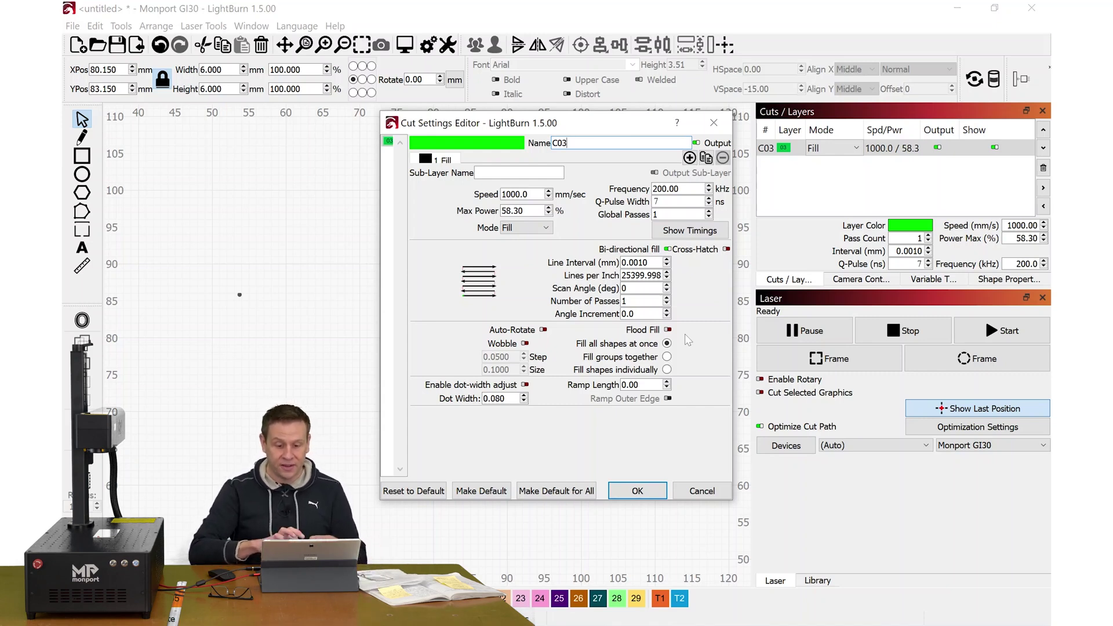
# Step: Close the layer C03 cut settings
pyautogui.press('Return')
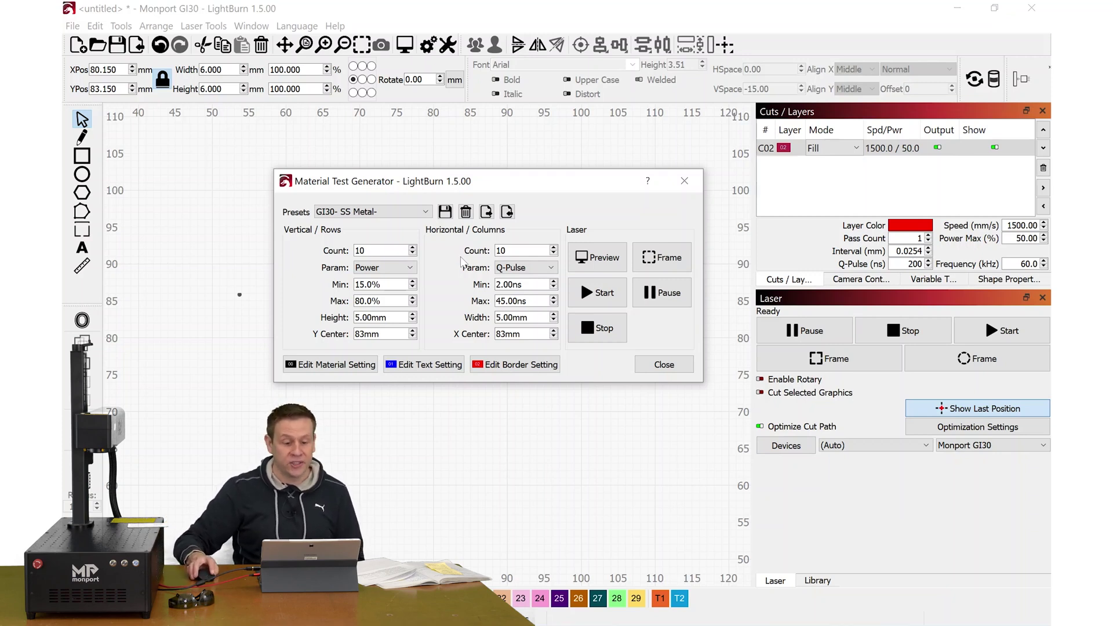
# Step: Review the test squares' Fill setting with 0.0020 mm line interval, then return to the generator
pyautogui.click(321, 368)
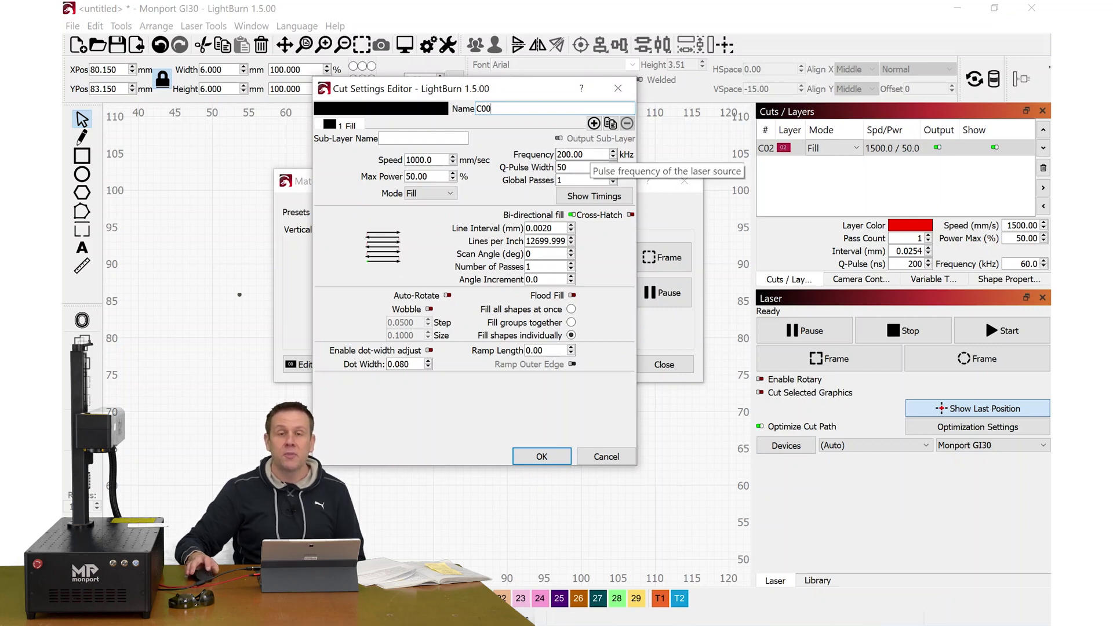
pyautogui.moveTo(550, 228)
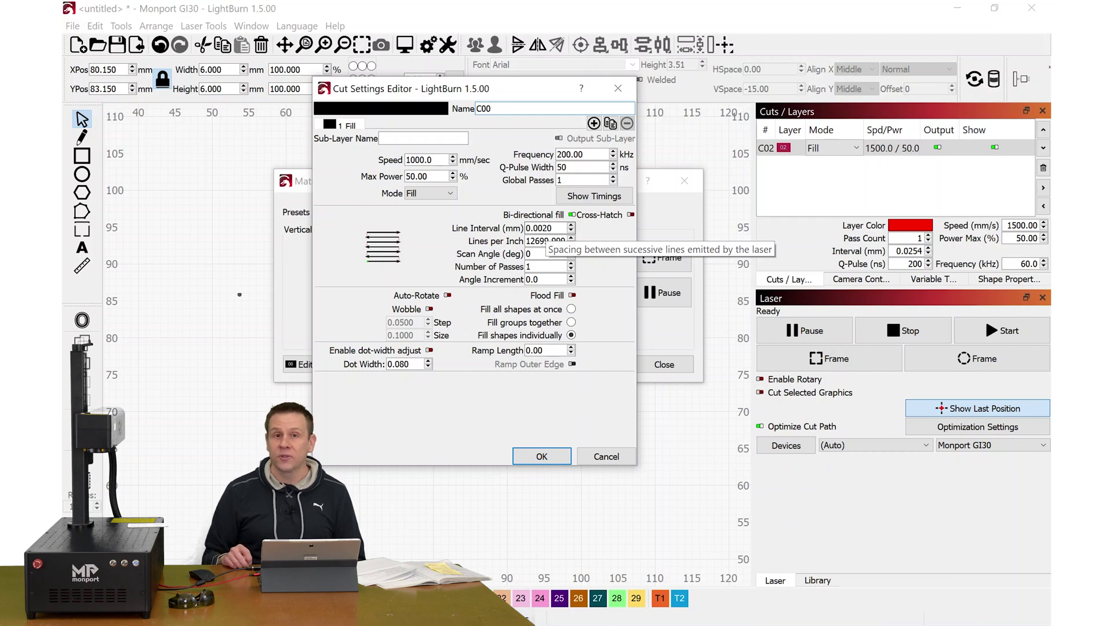
pyautogui.press('Escape')
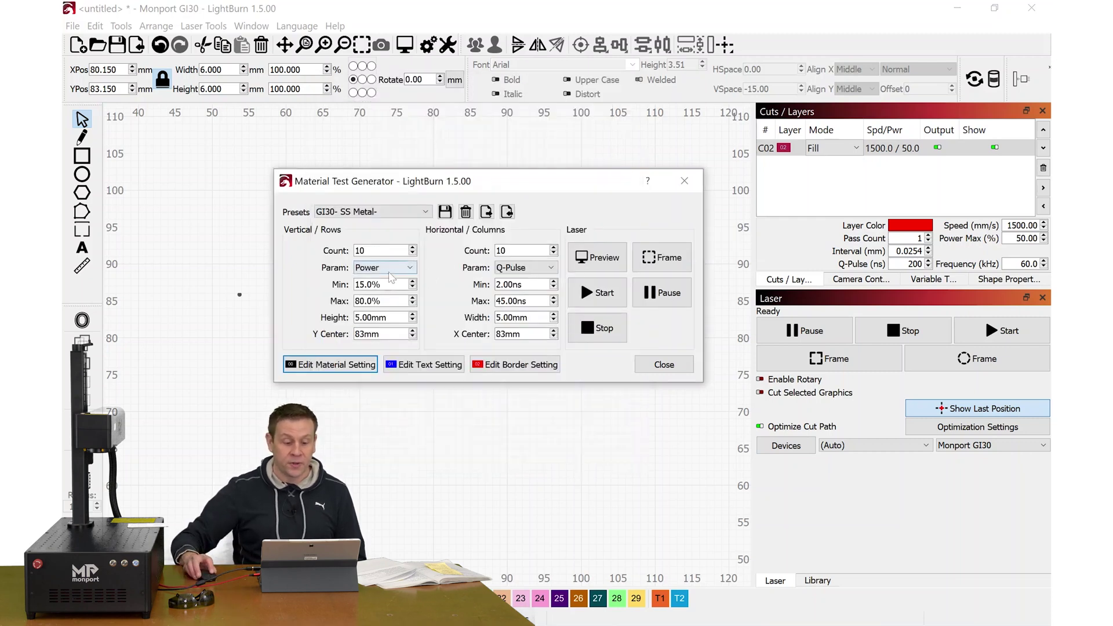